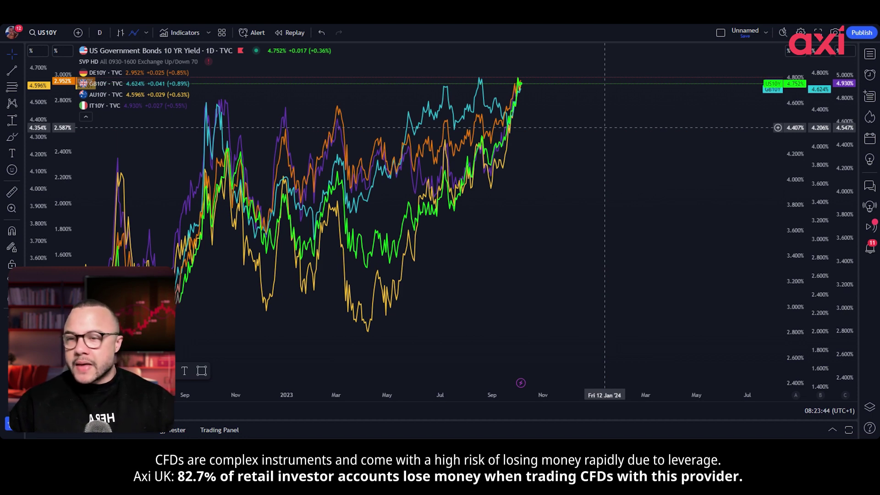
- Change the main chart symbol to the Italian–German 10-year yield spread, IT10Y-DE10Y
click(46, 33)
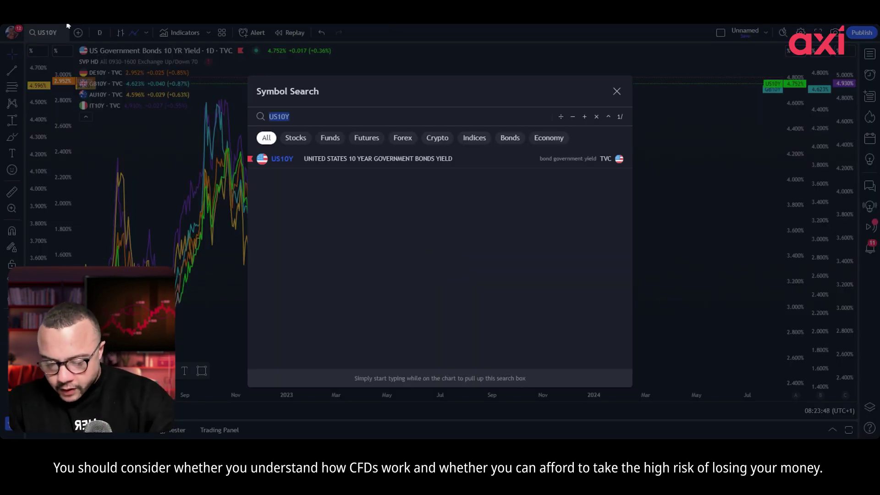
text(IT10Y)
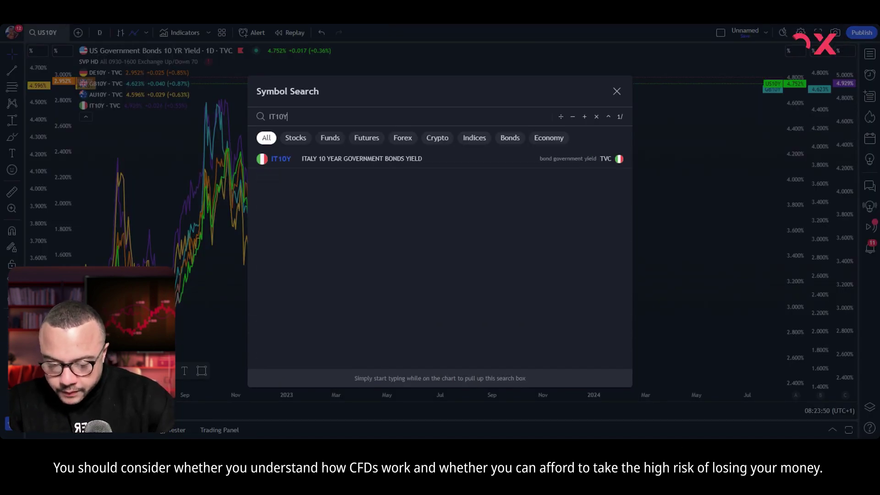
text(-DE10Y)
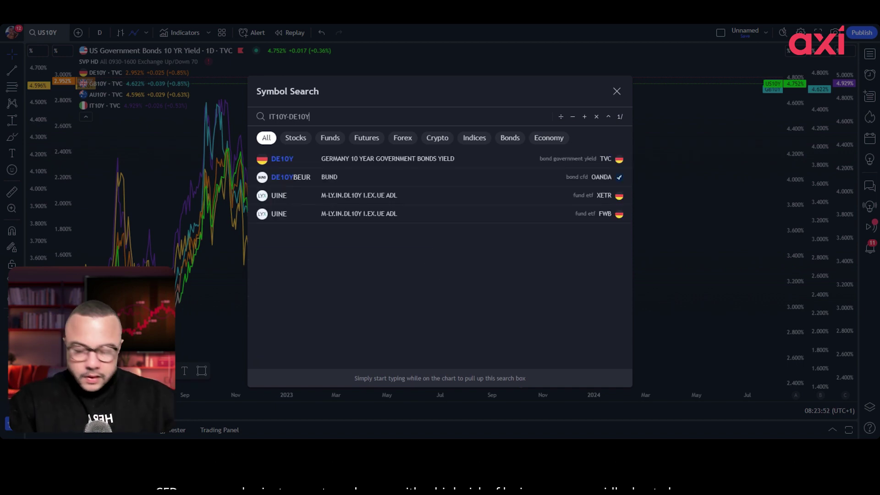
key(Return)
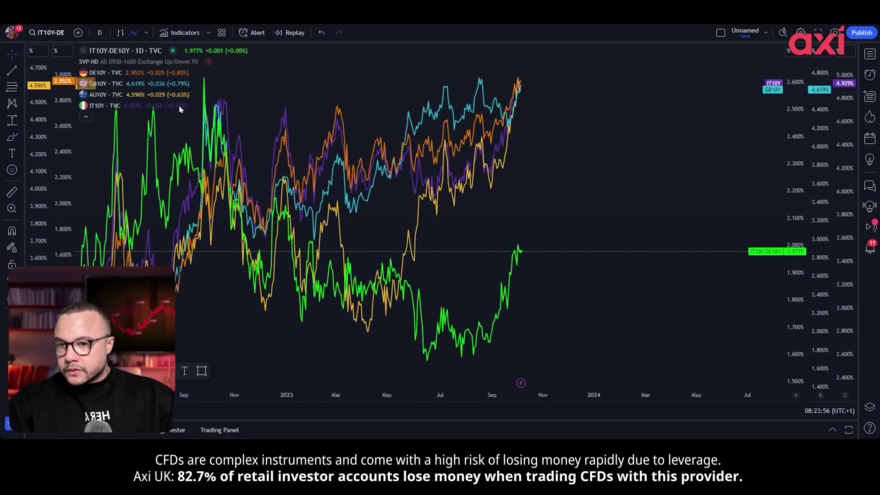
- Remove the IT10Y, AU10Y, GB10Y and DE10Y comparison series from the chart
click(158, 108)
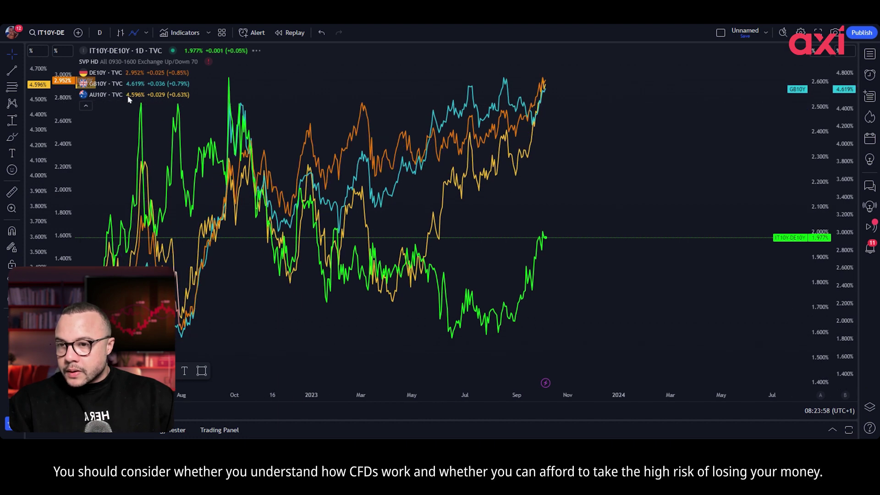
click(157, 94)
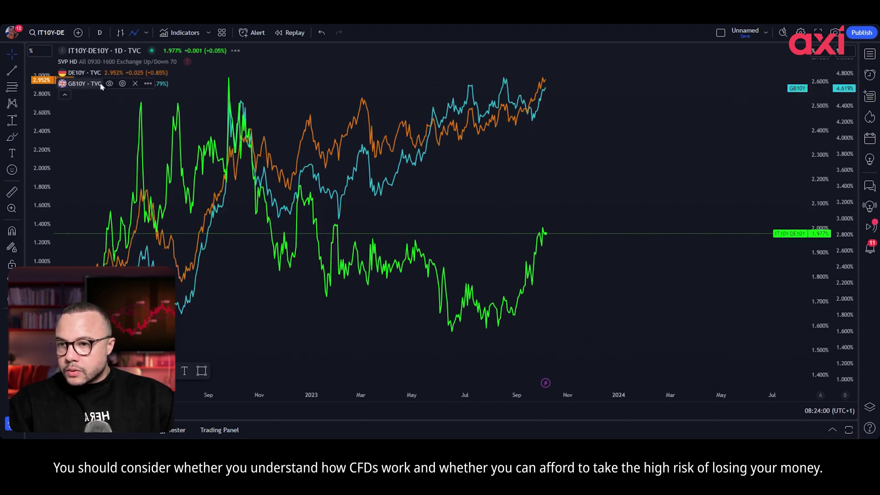
click(135, 84)
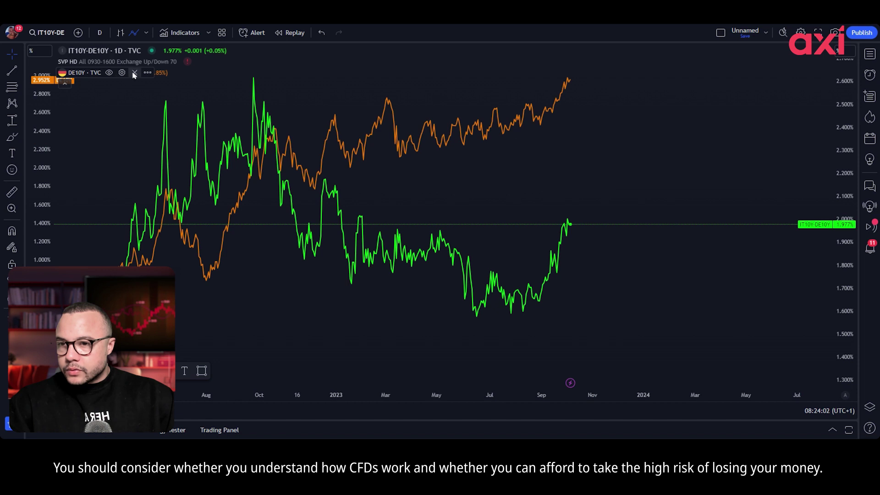
click(134, 73)
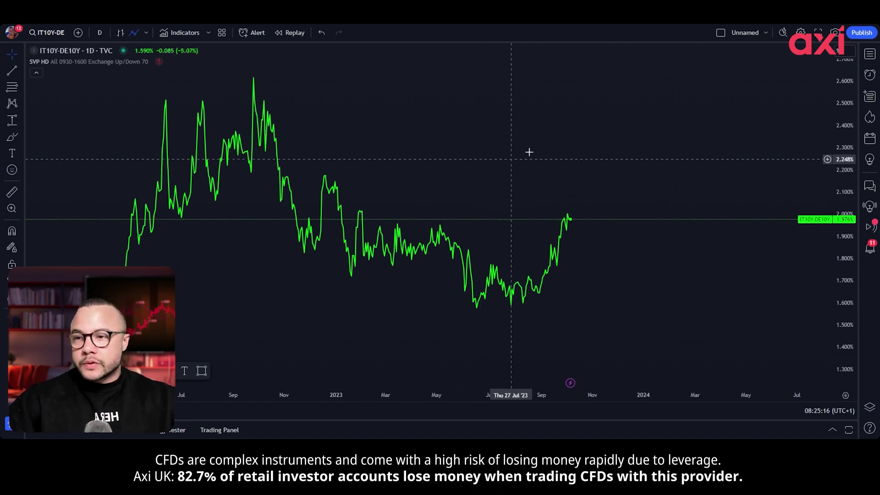
- Change the main chart symbol to EURUSD from the ICE data source
click(49, 33)
text(EUROUSD)
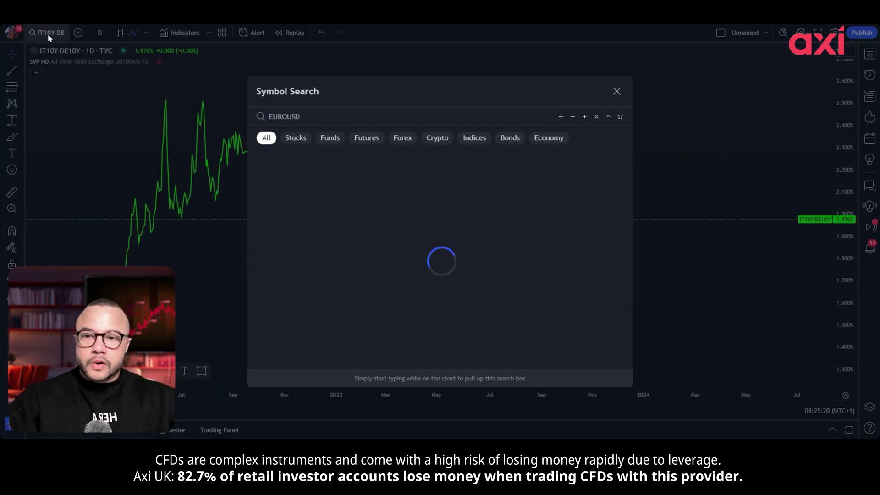
key(BackSpace)
key(BackSpace)
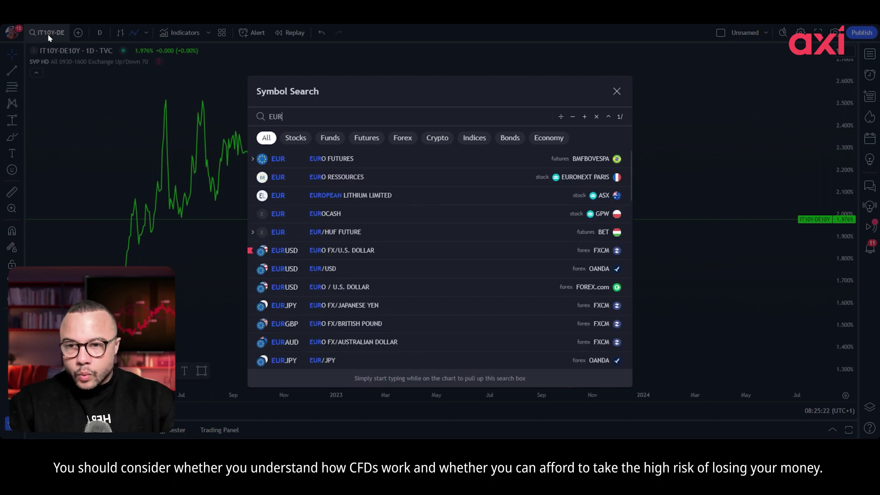
text(USD)
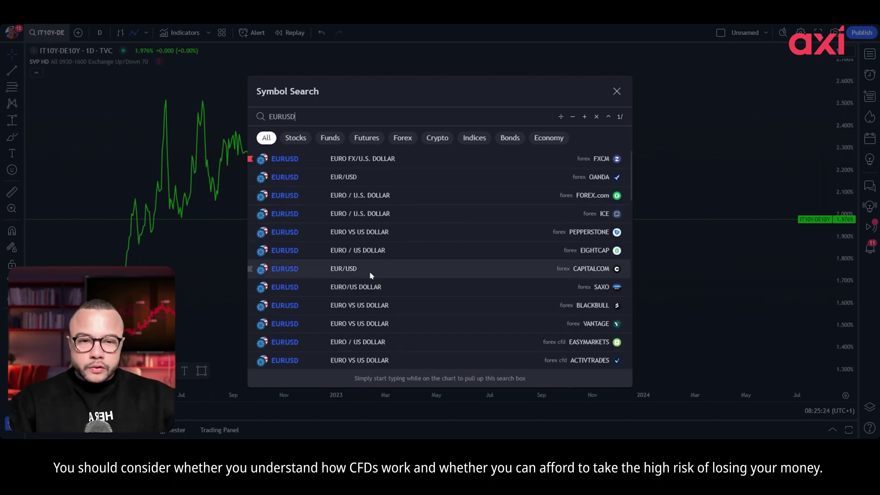
click(441, 215)
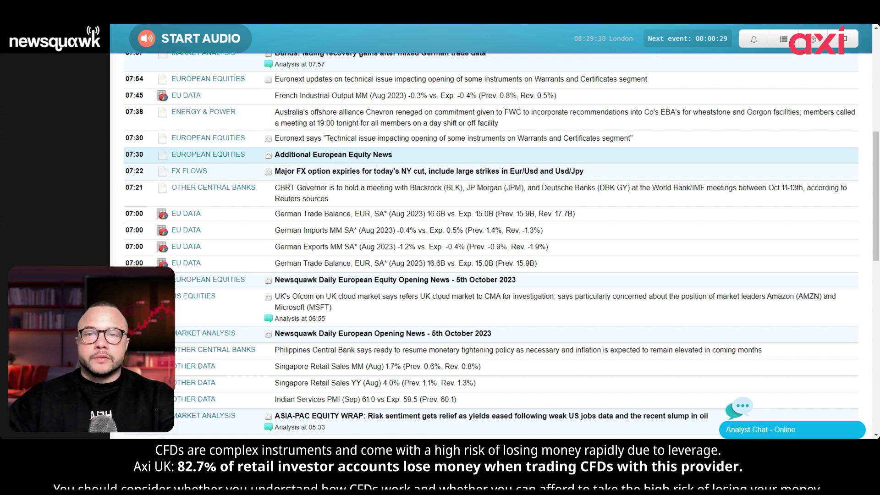
scroll(490, 243, up, 1)
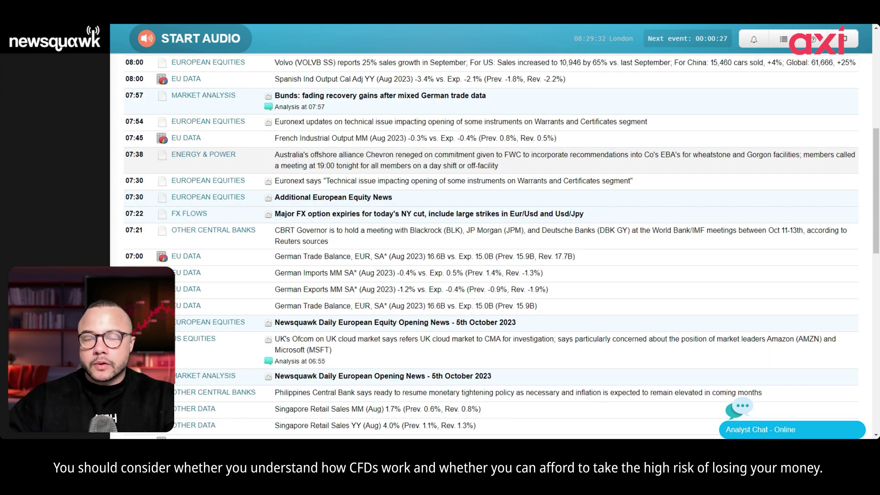
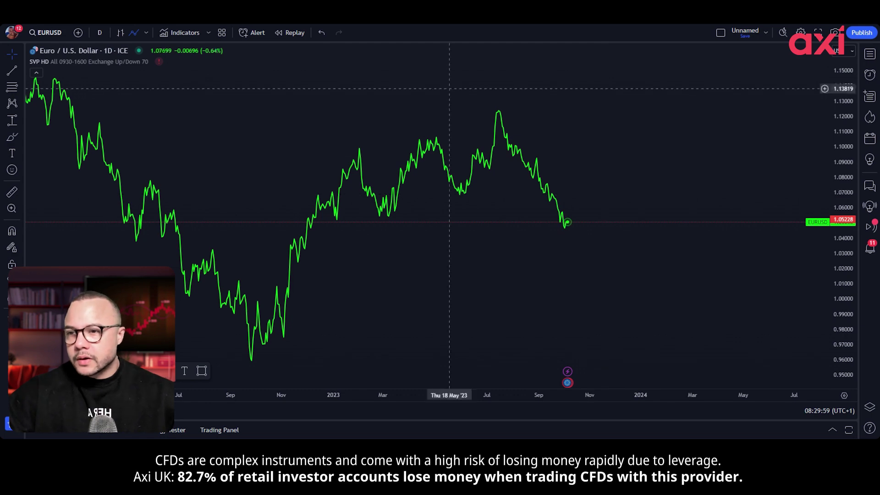
- Search for "GERMANY CAR", chart Germany Car Production (DECAP) as the main symbol, and accept the switch to the monthly interval
click(46, 33)
text(GERMANY CAR)
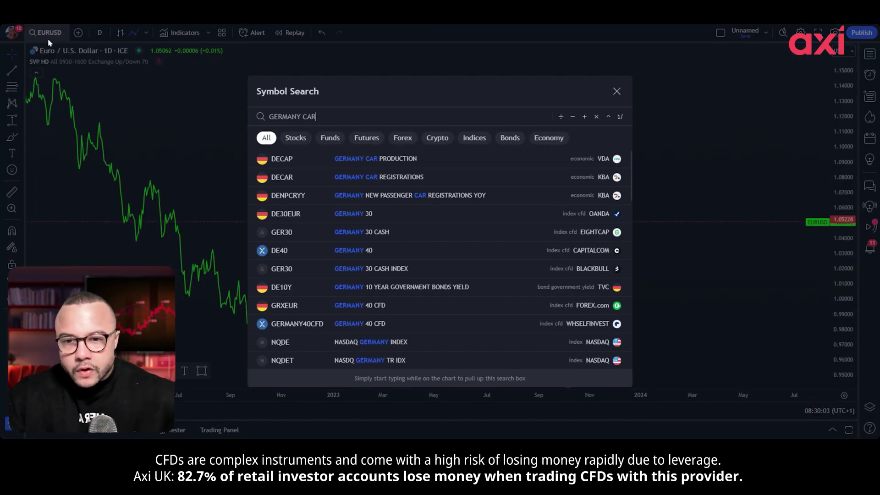
key(Escape)
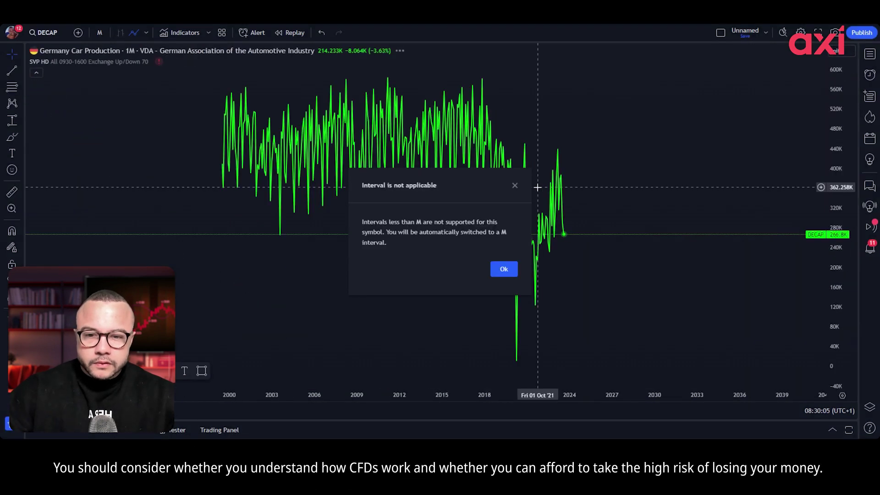
click(507, 268)
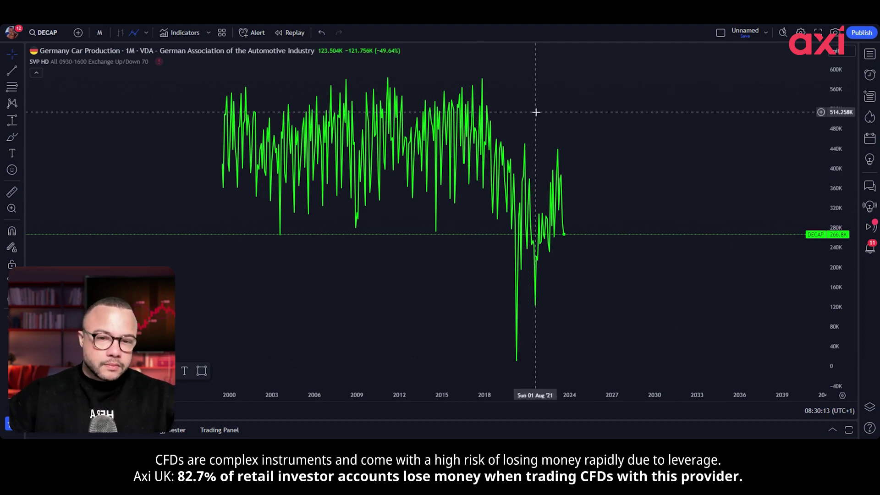
scroll(679, 244, up, 3)
scroll(594, 172, left, 5)
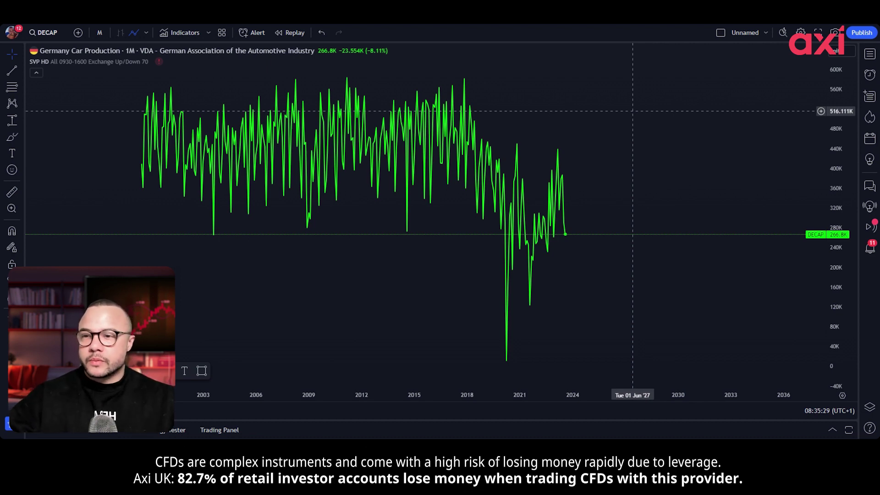
- Add the Italy 10-year government bond yield (IT10Y) as a comparison series on a new price scale
click(77, 32)
mouse_move(515, 191)
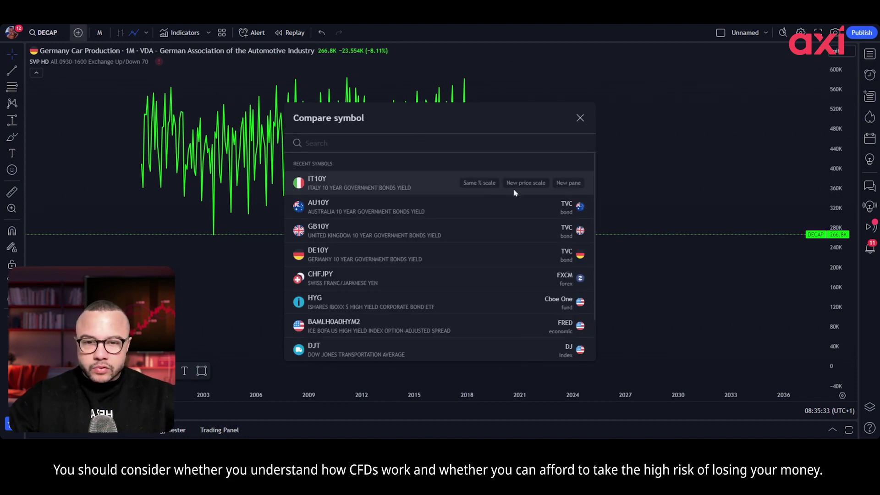
click(547, 183)
click(579, 118)
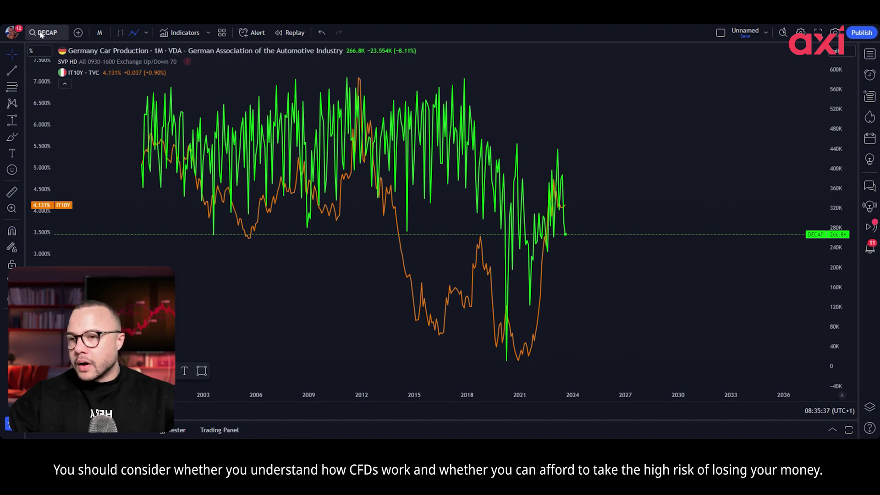
- Add EURUSD from FXCM to the chart as a comparison series on a new price scale
click(77, 32)
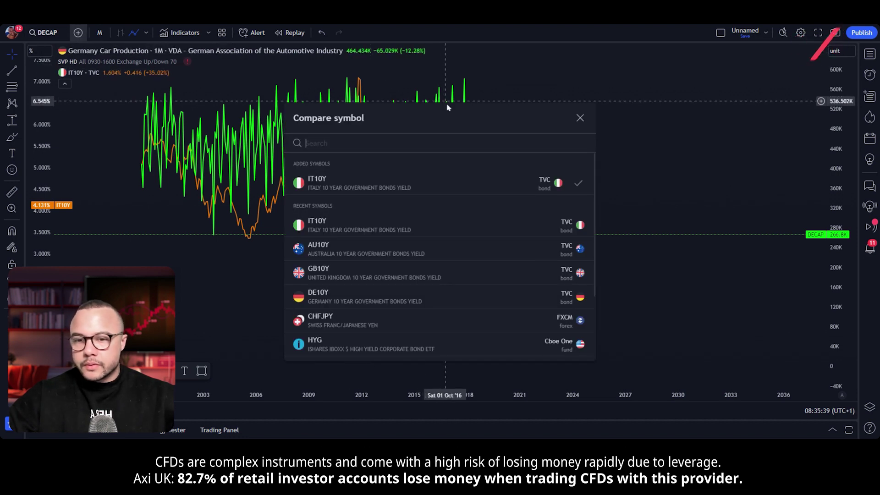
text(EURUSD)
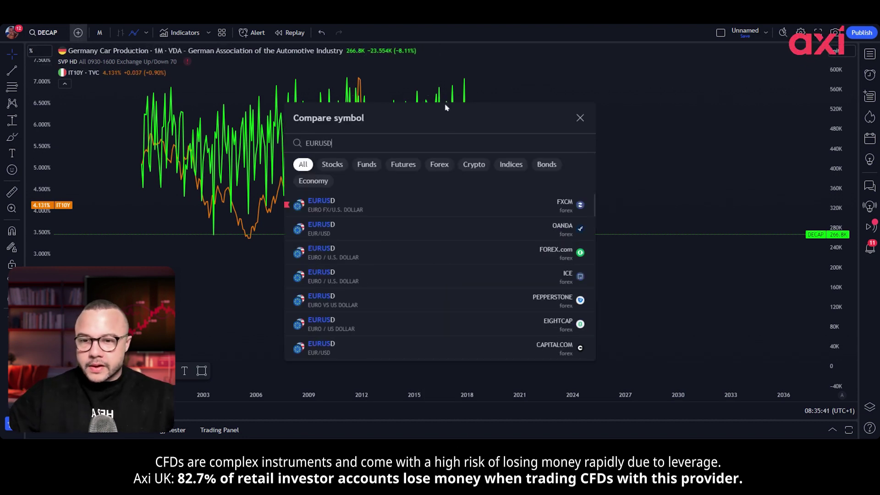
click(524, 205)
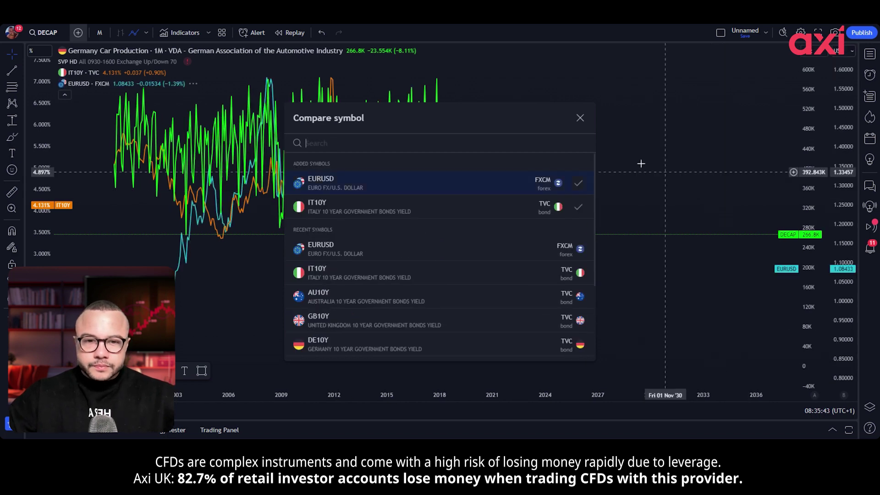
click(658, 133)
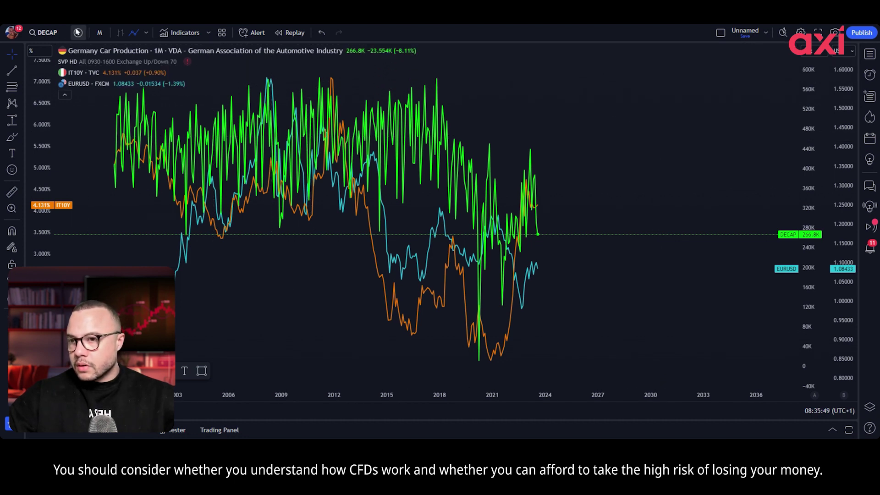
- Search for "ISM MANU" and add United States ISM Manufacturing New Orders (USMNO) as a comparison on a new price scale
click(77, 32)
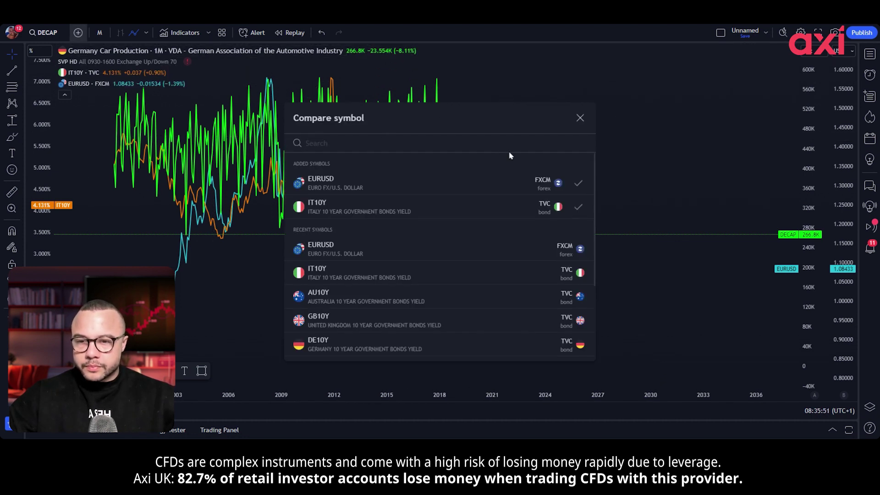
text(ISM)
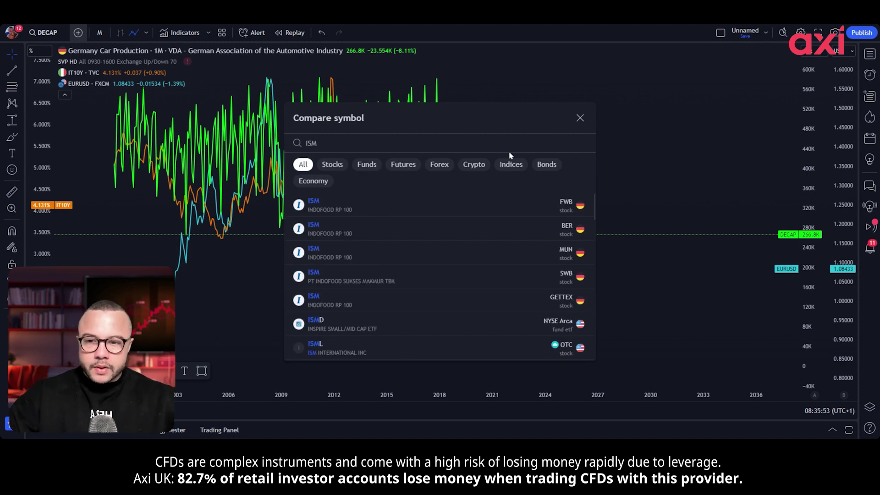
text( MANU)
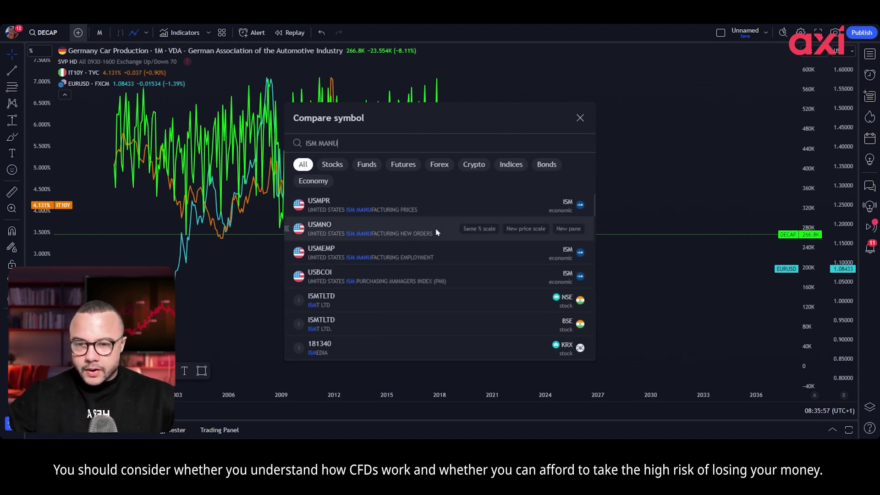
mouse_move(435, 205)
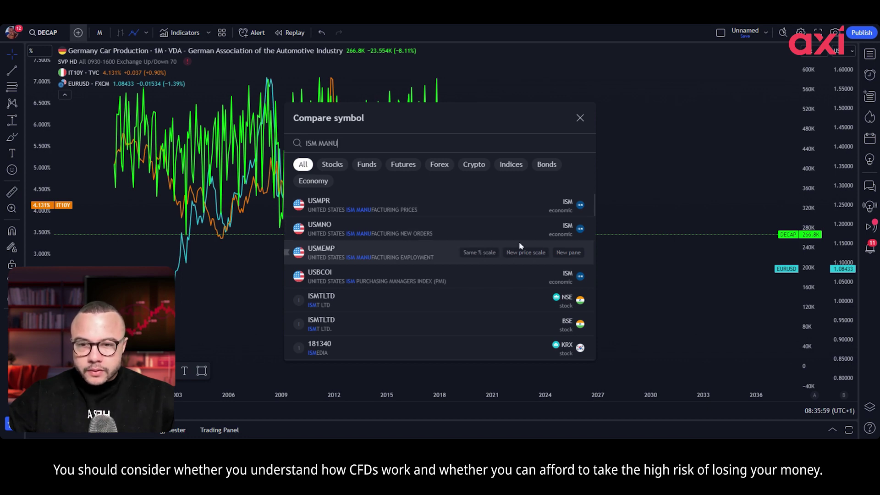
mouse_move(506, 235)
mouse_move(519, 250)
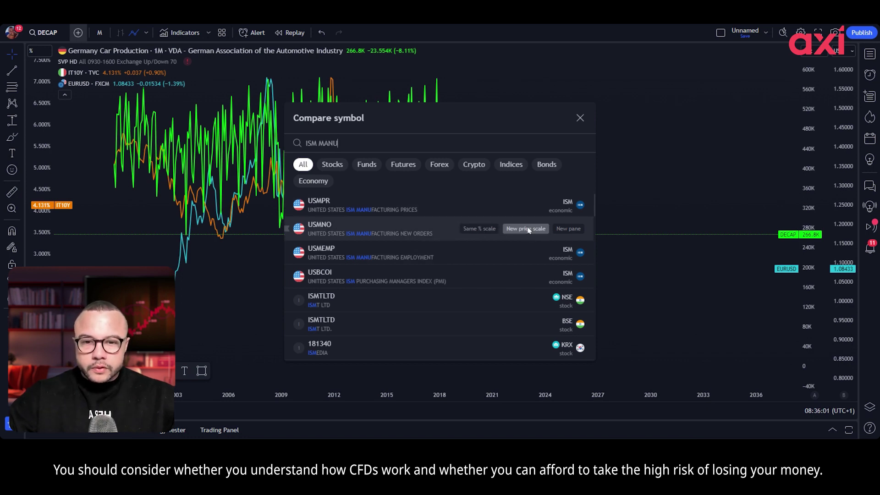
click(528, 229)
click(580, 119)
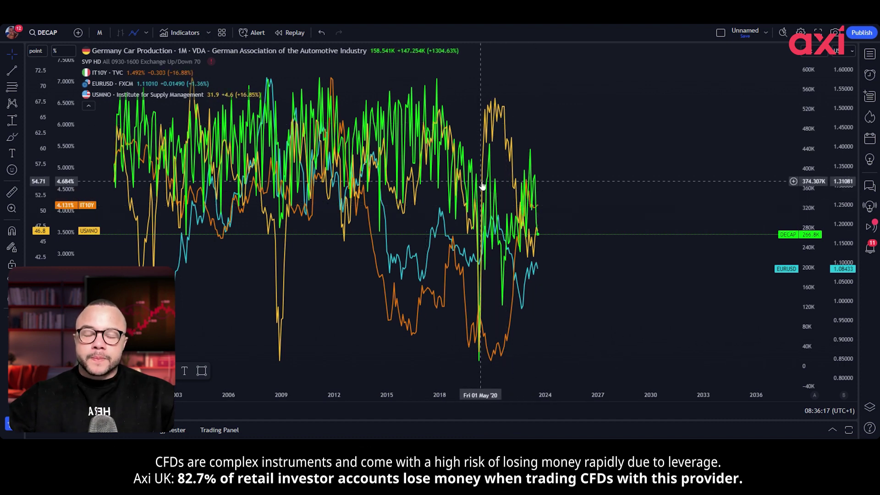
- Examine how German car production, IT10Y, EURUSD and USMNO move relative to each other from about 2010 to 2023
scroll(454, 167, up, 3)
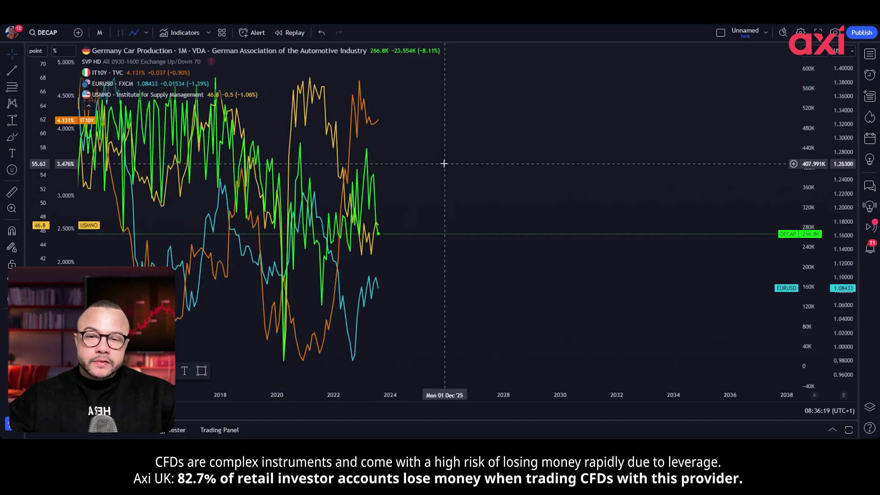
drag(444, 164, 596, 149)
scroll(600, 159, up, 3)
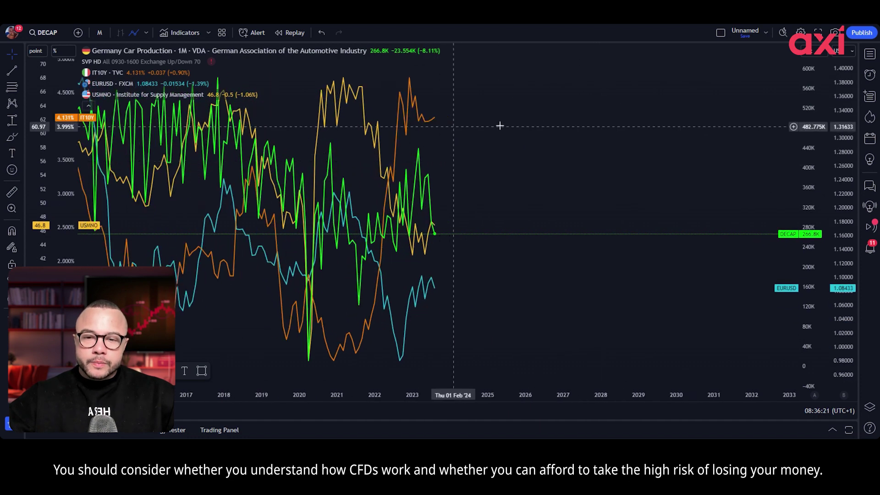
drag(500, 125, 731, 121)
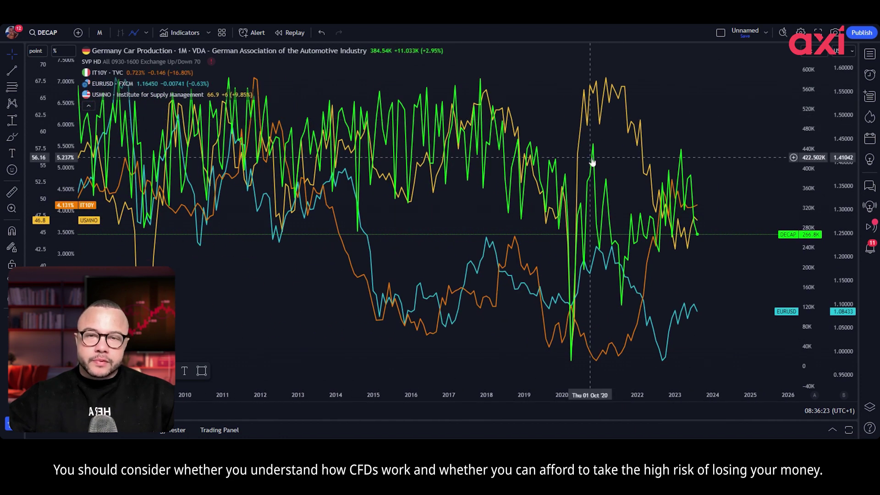
scroll(660, 110, right, 2)
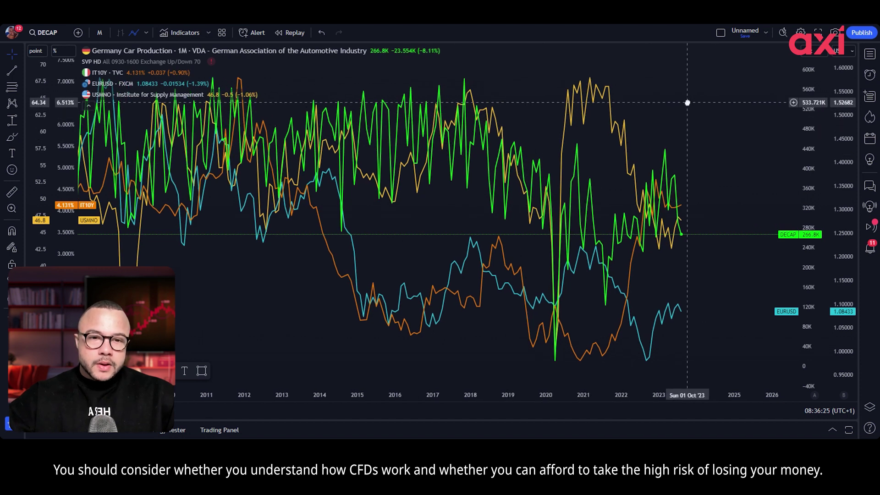